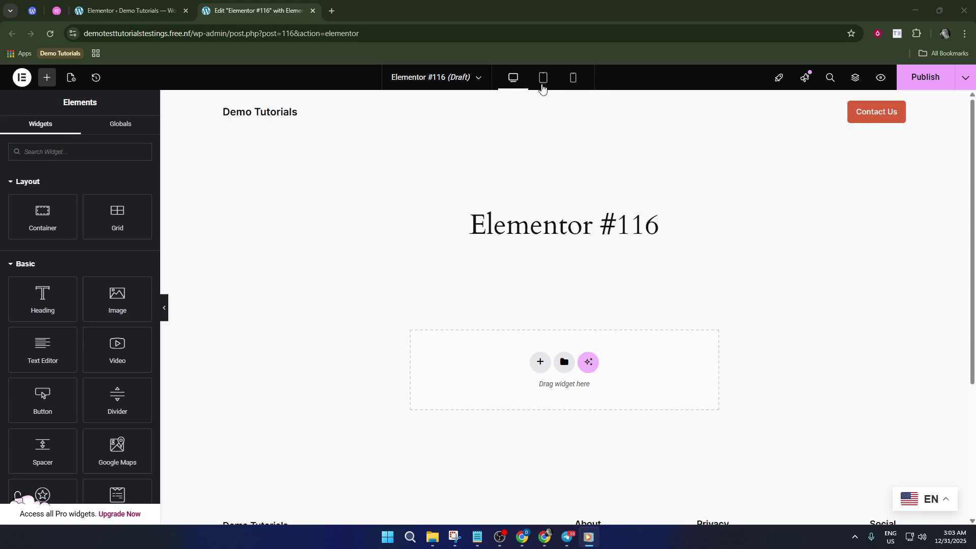
# Preview the page in tablet portrait and mobile portrait views and return to the desktop view
pyautogui.click(543, 78)
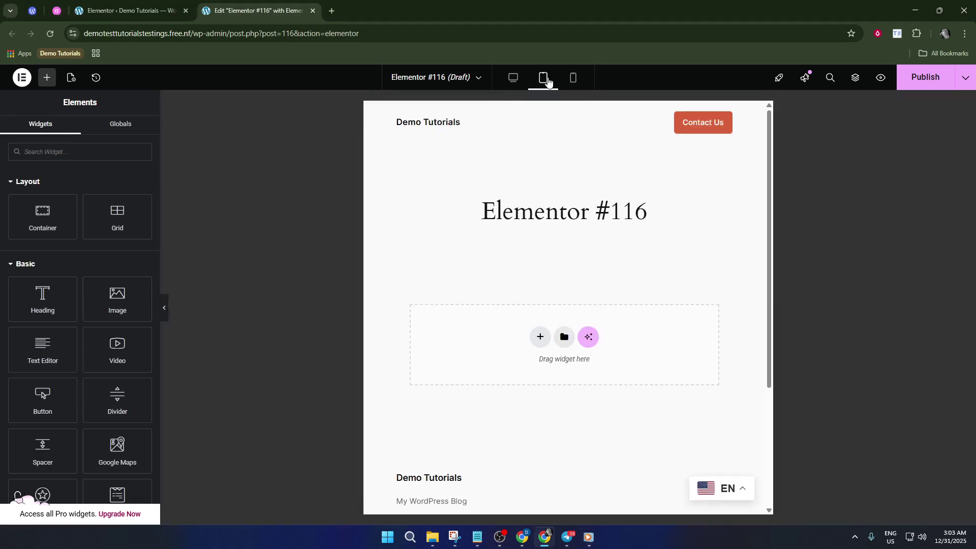
pyautogui.click(573, 78)
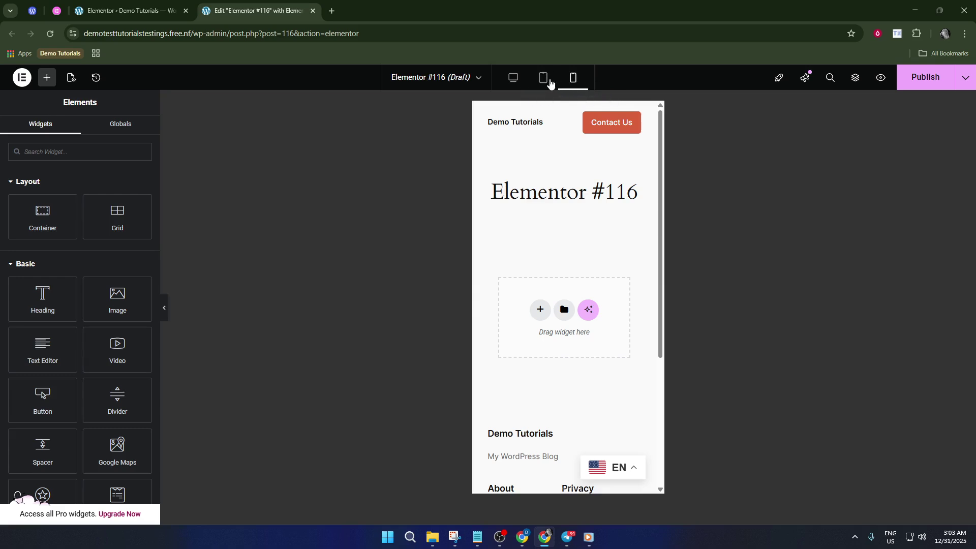
pyautogui.click(544, 79)
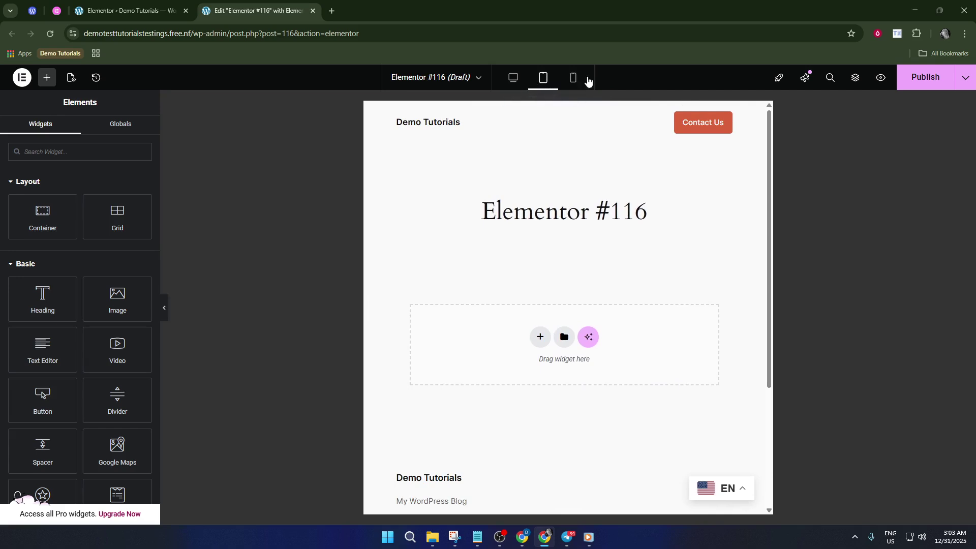
pyautogui.click(521, 80)
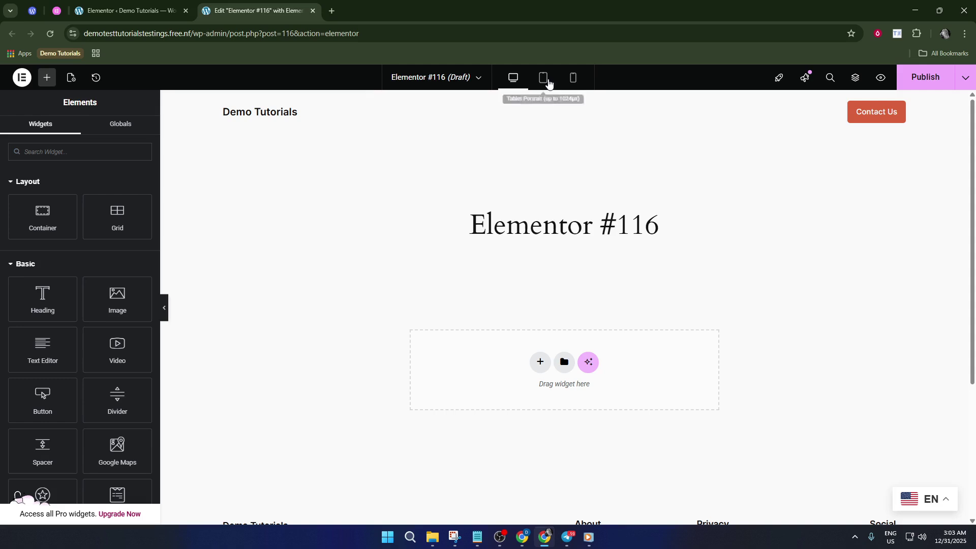
# Switch to the mobile portrait view and add a Flexbox container with two equal columns
pyautogui.click(549, 81)
pyautogui.click(573, 81)
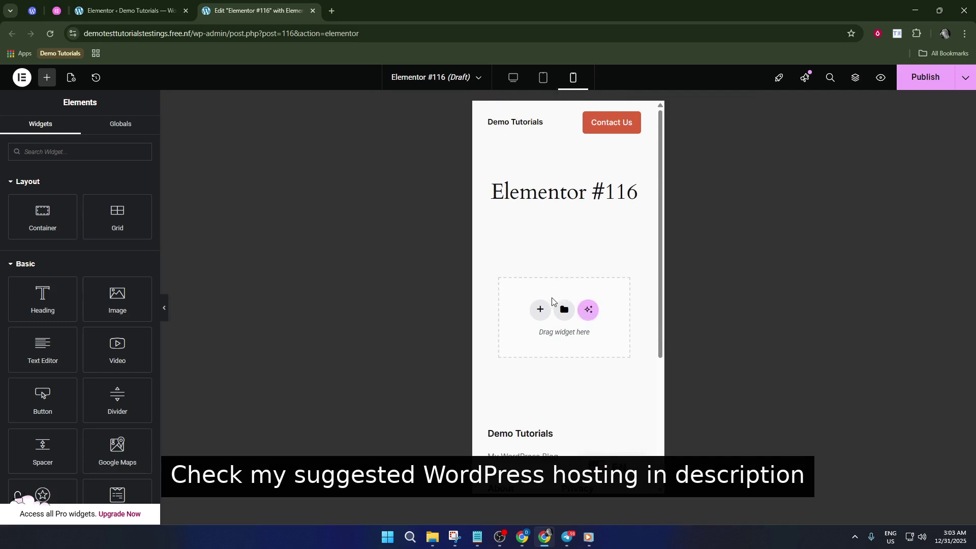
pyautogui.click(542, 309)
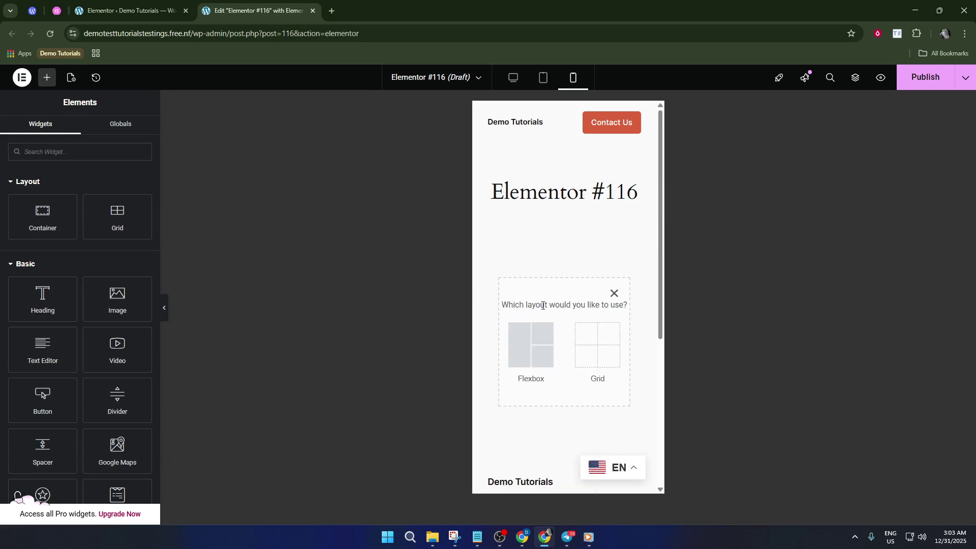
pyautogui.click(538, 337)
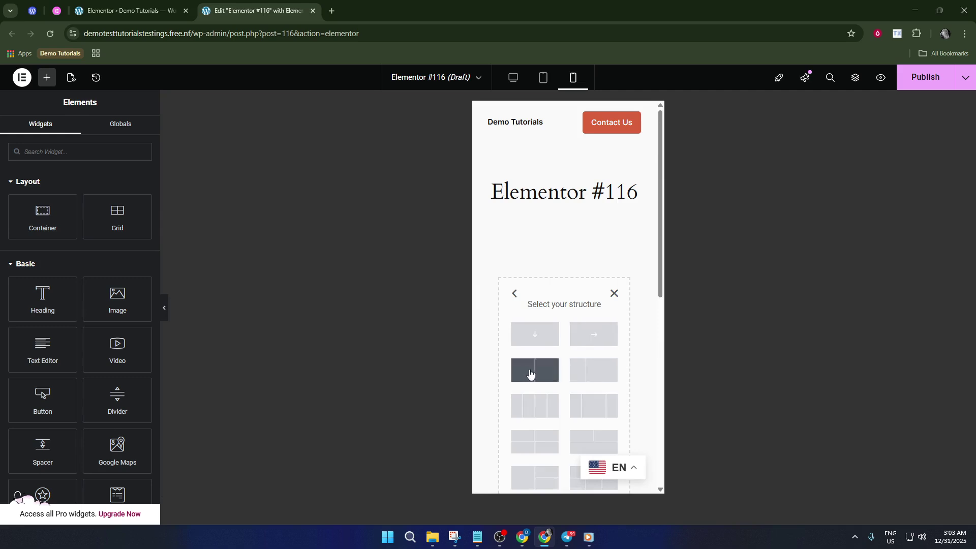
pyautogui.click(557, 370)
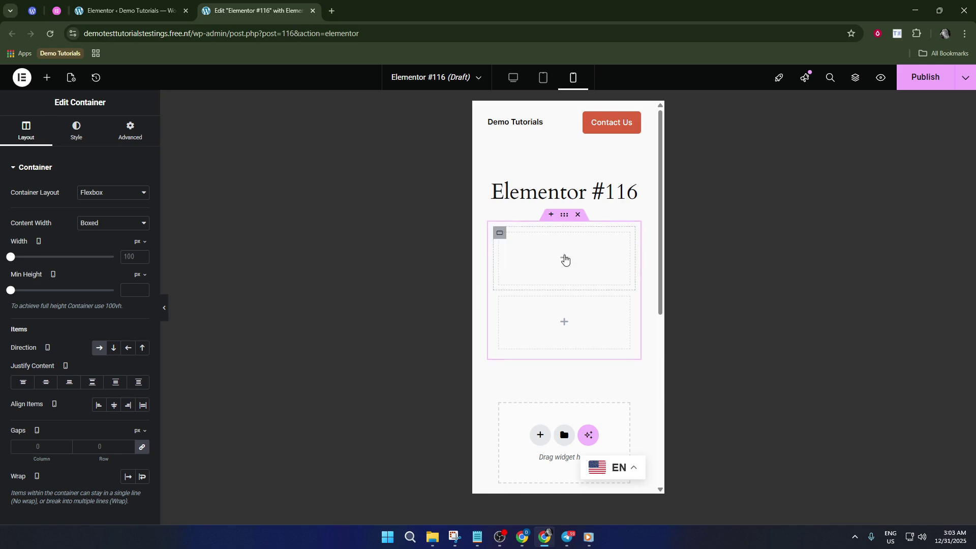
# Add a Heading widget and place it in the first column of the new container
pyautogui.click(564, 260)
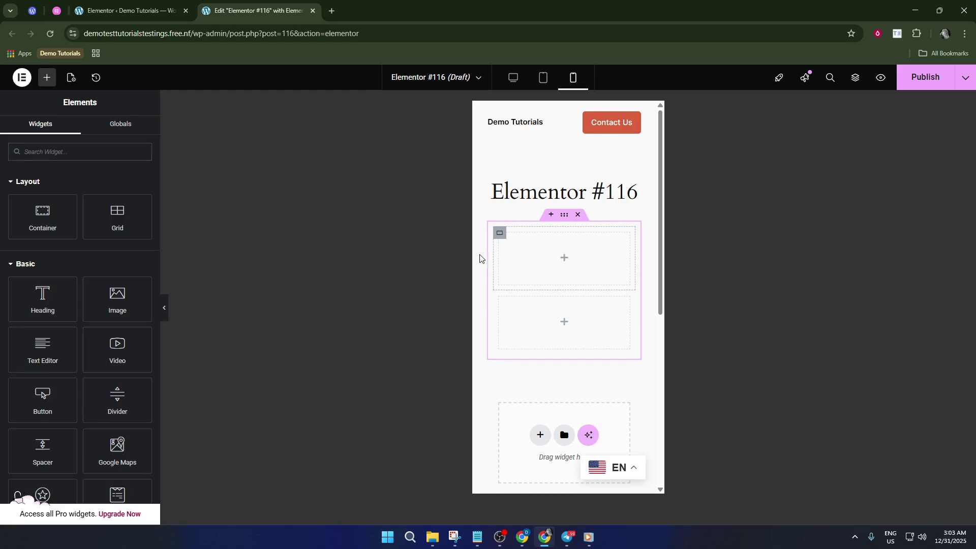
pyautogui.click(54, 298)
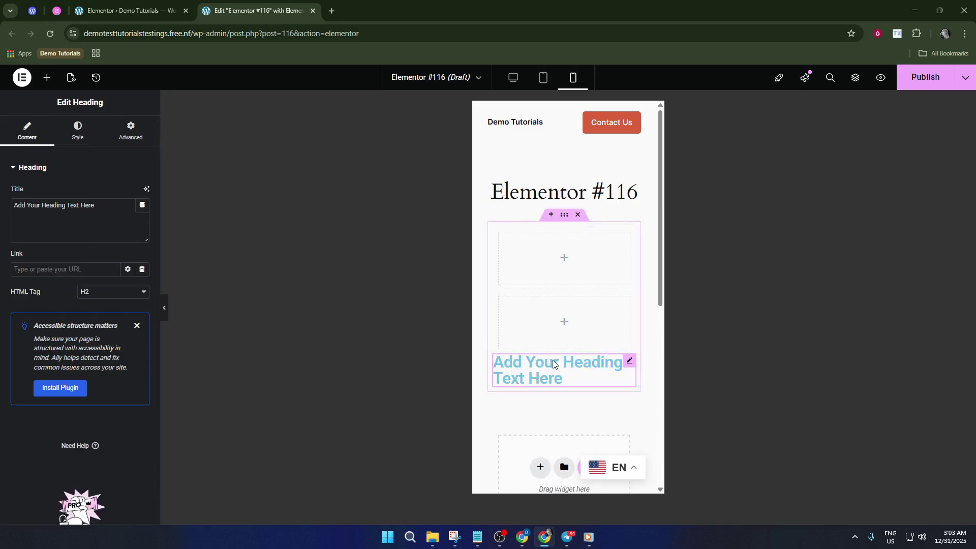
pyautogui.moveTo(550, 362); pyautogui.dragTo(564, 258)
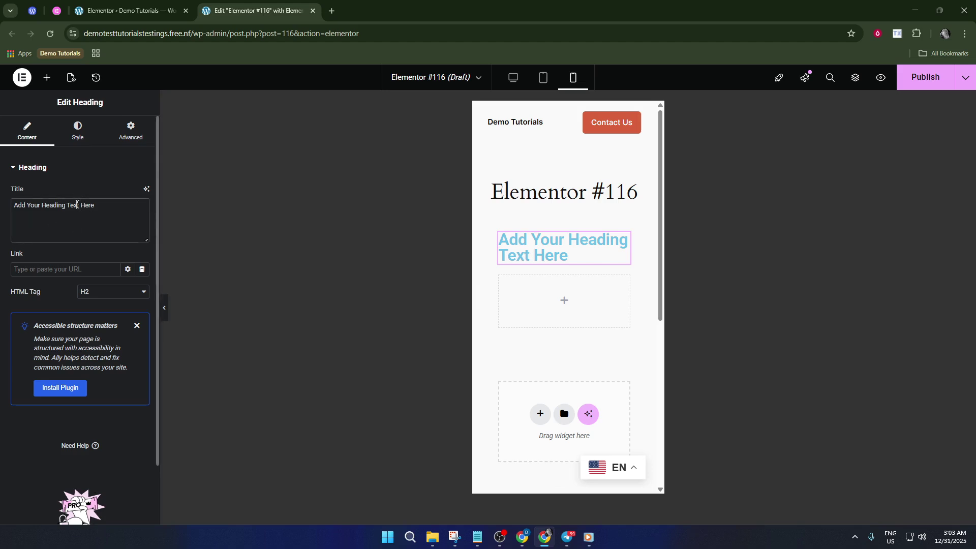
# Add a Text Editor widget directly below the heading in the first column
pyautogui.tripleClick(76, 204)
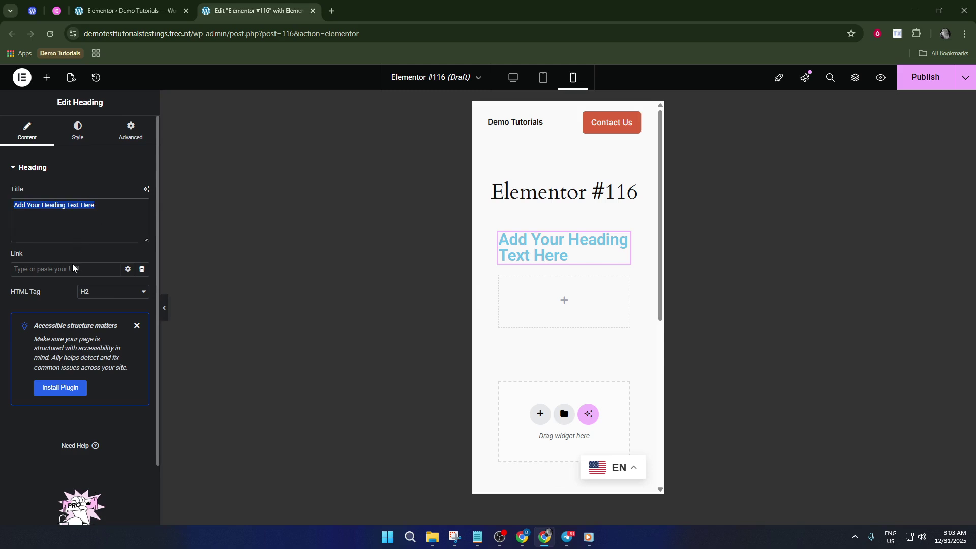
pyautogui.doubleClick(563, 256)
pyautogui.click(563, 299)
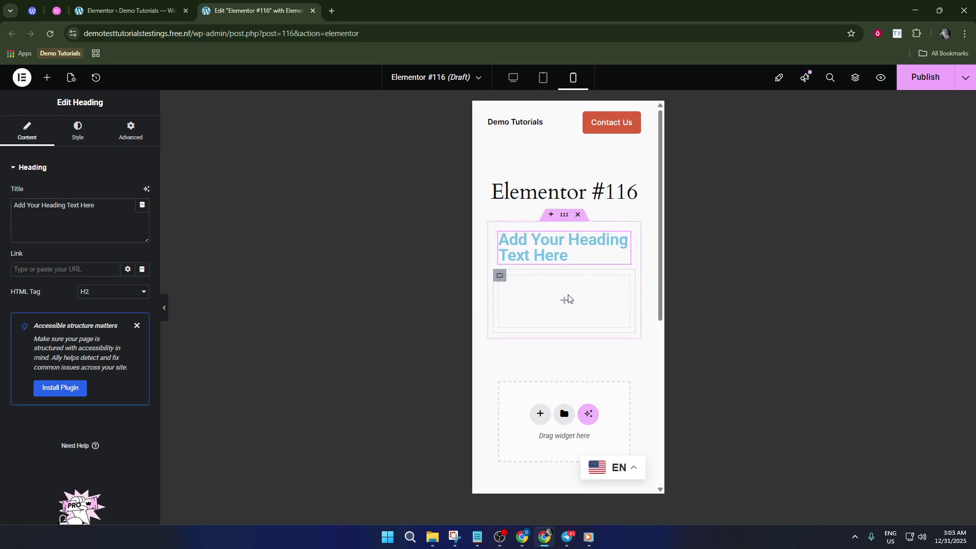
pyautogui.click(566, 303)
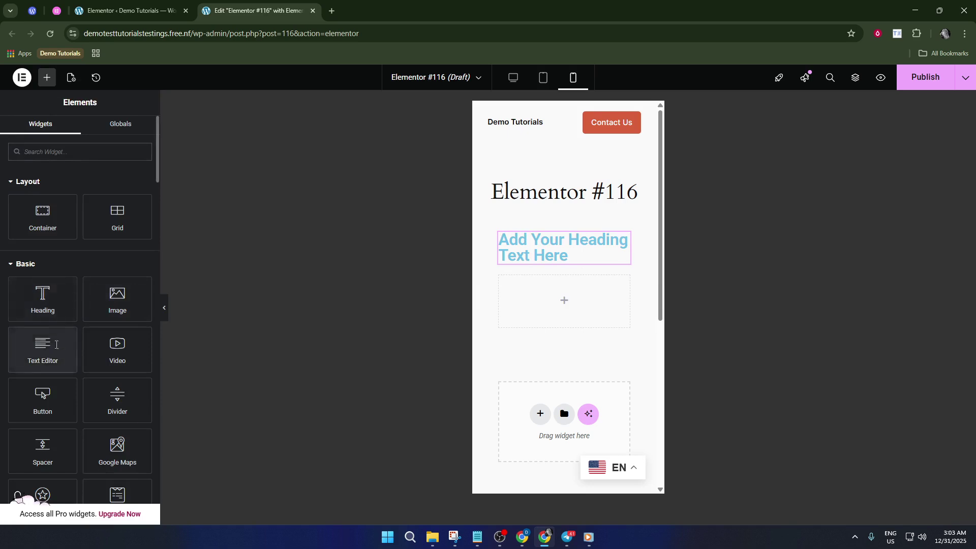
pyautogui.click(55, 344)
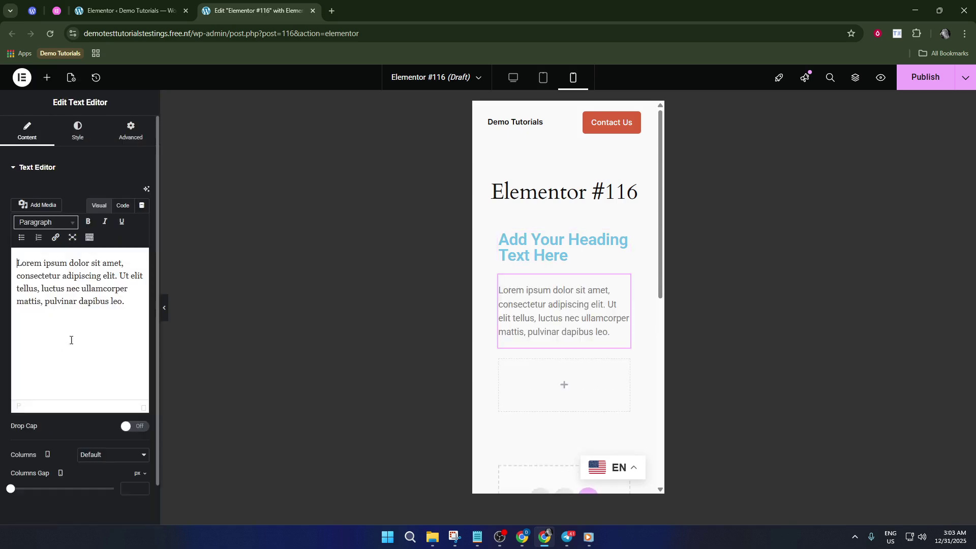
# Format the whole lorem ipsum text as Heading 2 and check how it fits the mobile page
pyautogui.tripleClick(52, 265)
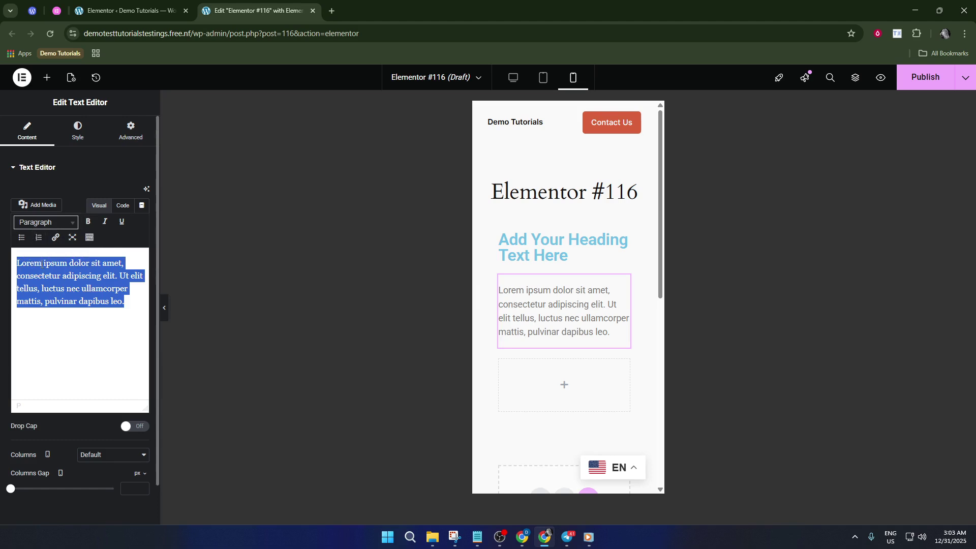
pyautogui.click(46, 222)
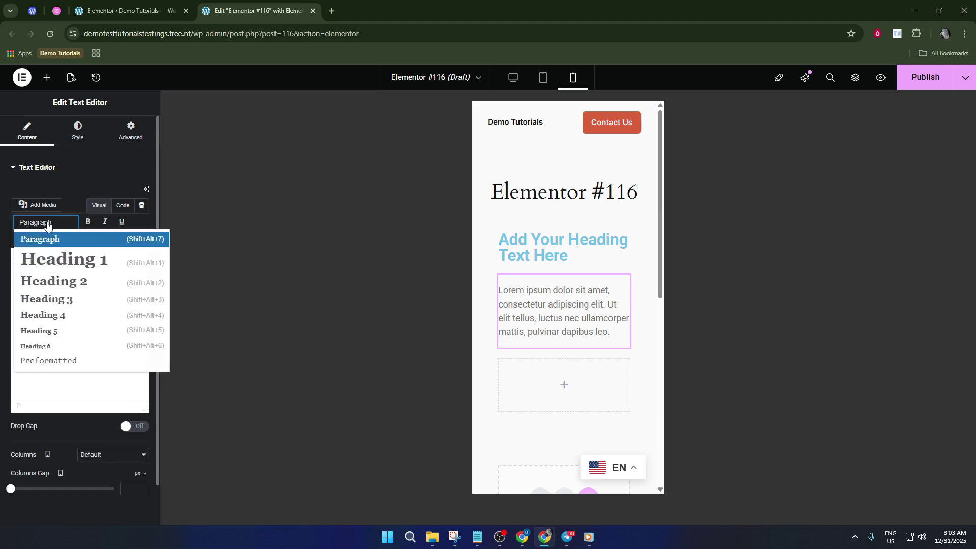
pyautogui.click(56, 285)
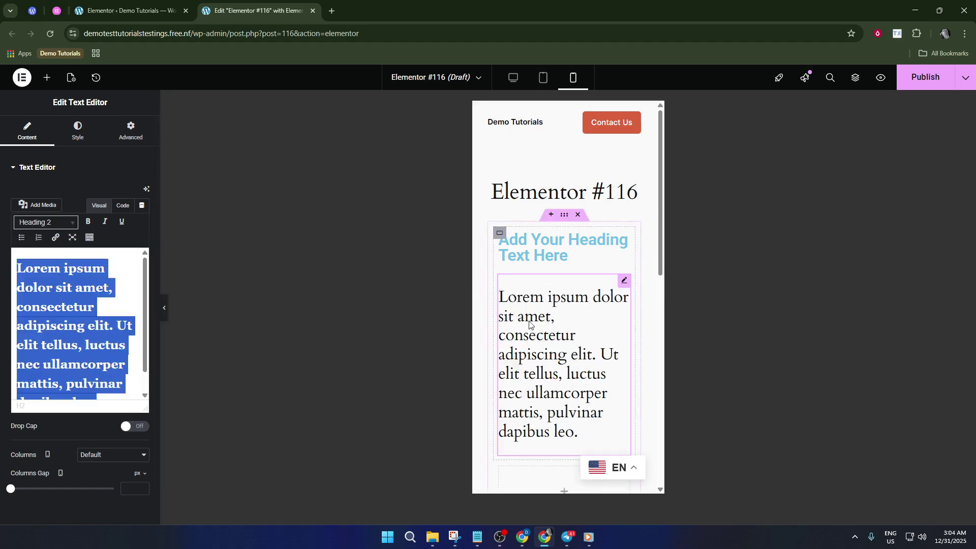
pyautogui.scroll(-2, 541, 300)
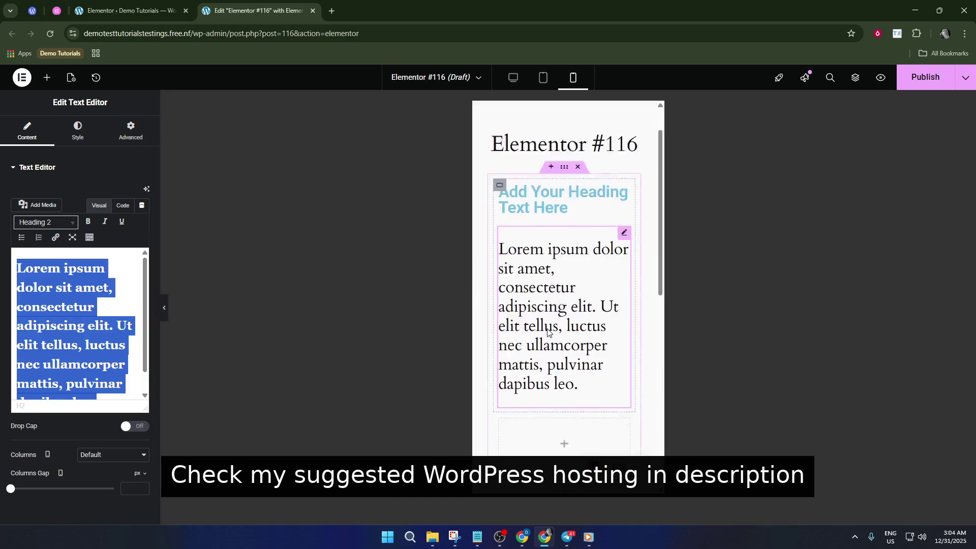
pyautogui.scroll(2, 570, 304)
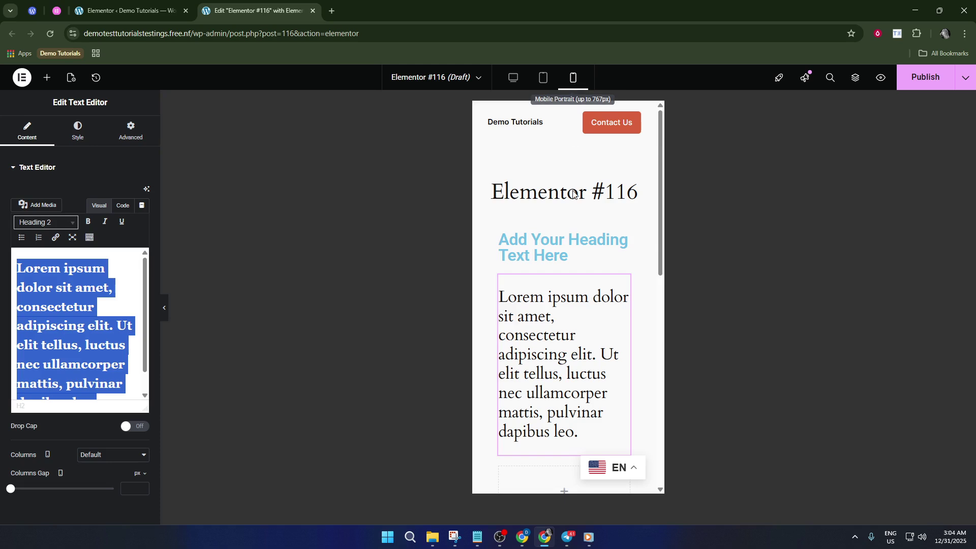
pyautogui.scroll(-5, 570, 260)
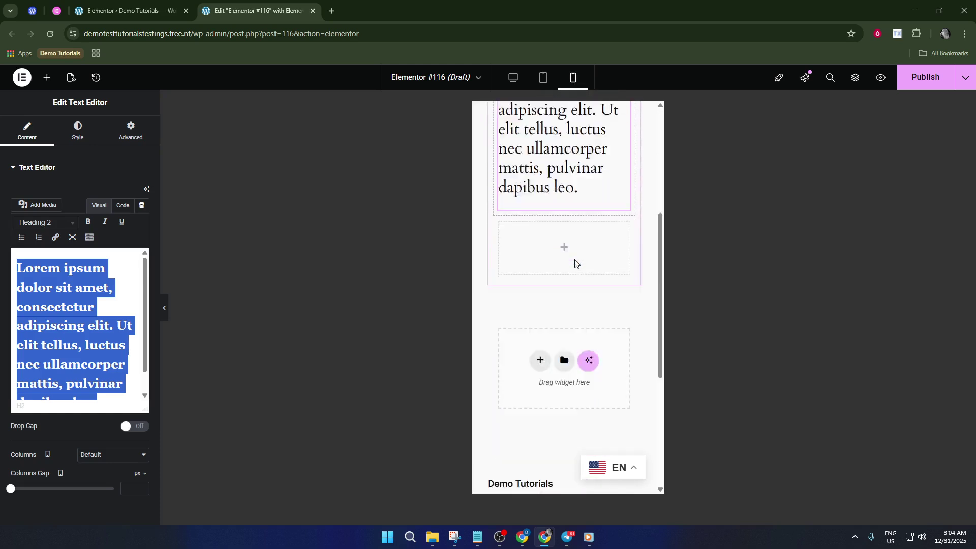
pyautogui.scroll(-2, 575, 263)
pyautogui.scroll(5, 575, 264)
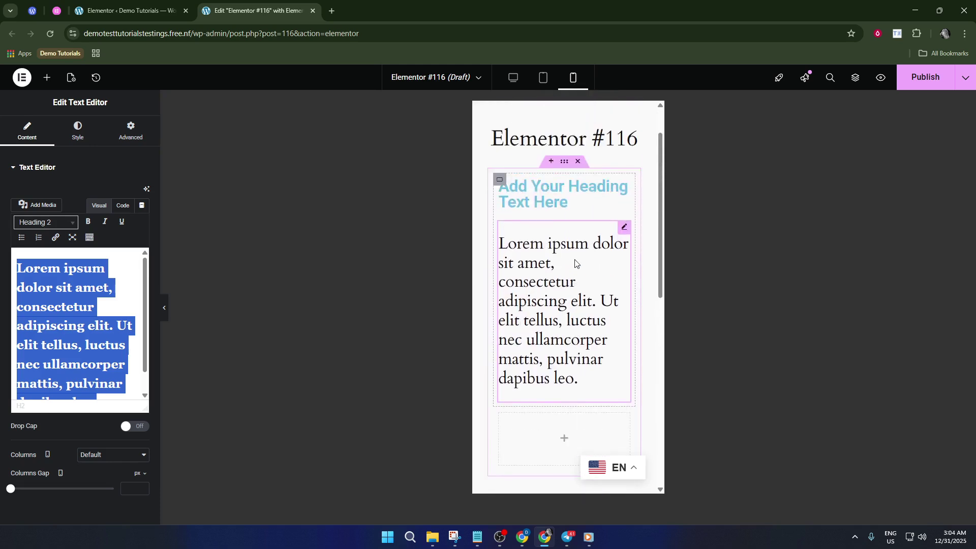
pyautogui.scroll(1, 575, 263)
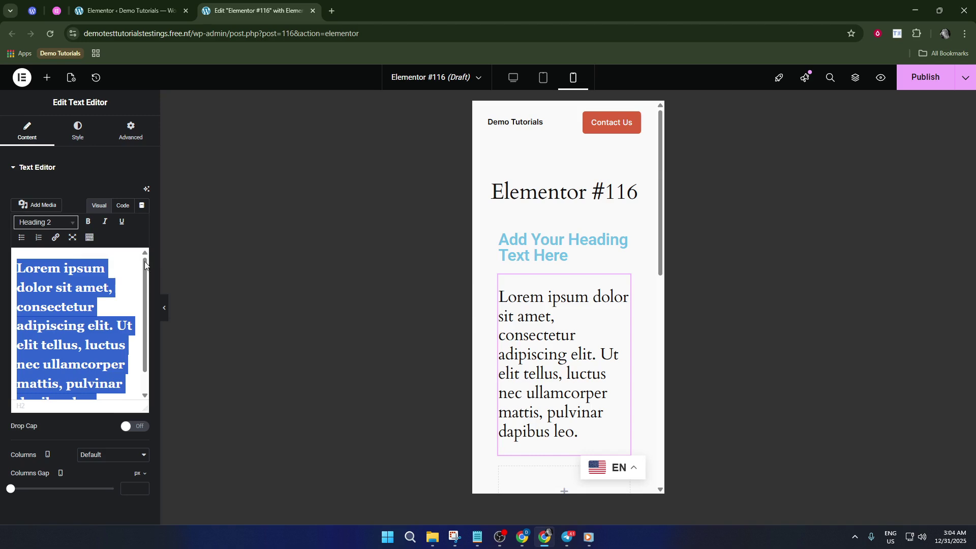
# Set the lorem ipsum text to Heading 3 and check its fit on the mobile page
pyautogui.click(50, 227)
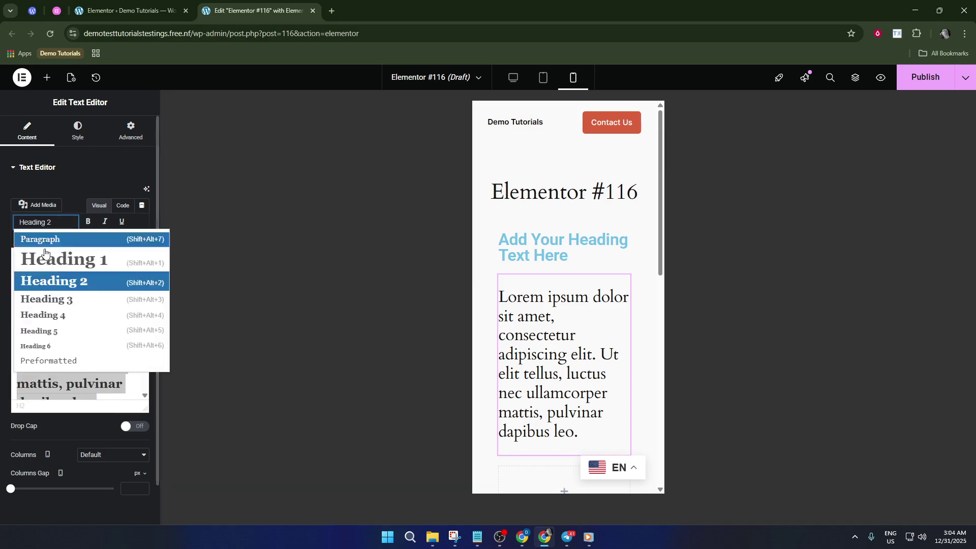
pyautogui.click(50, 300)
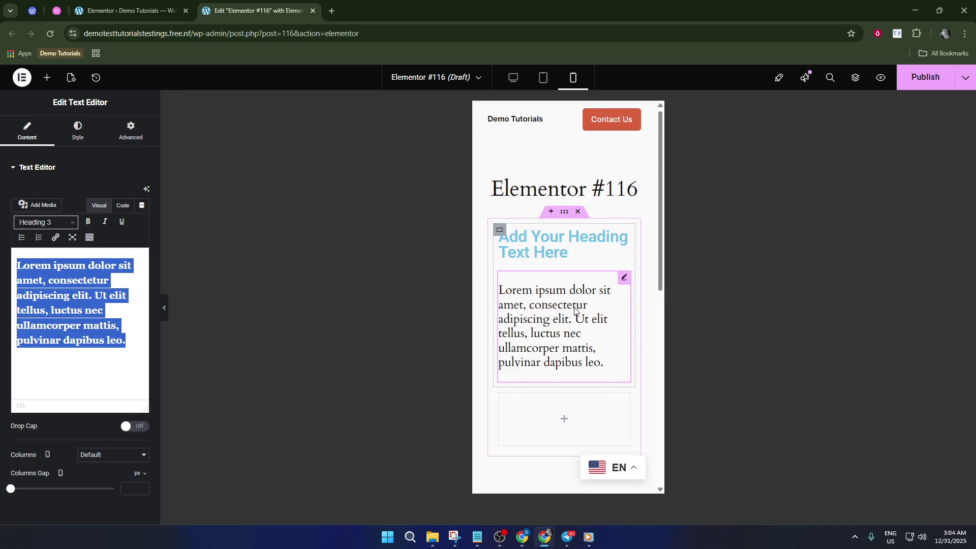
pyautogui.scroll(-4, 564, 313)
pyautogui.scroll(5, 575, 308)
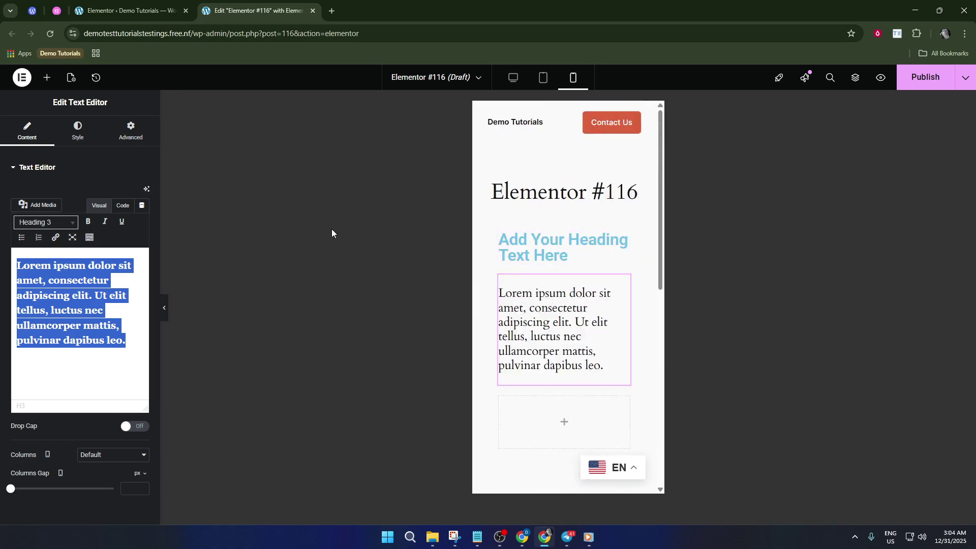
# Open the responsive visibility options in the Text Editor widget's advanced settings
pyautogui.click(139, 142)
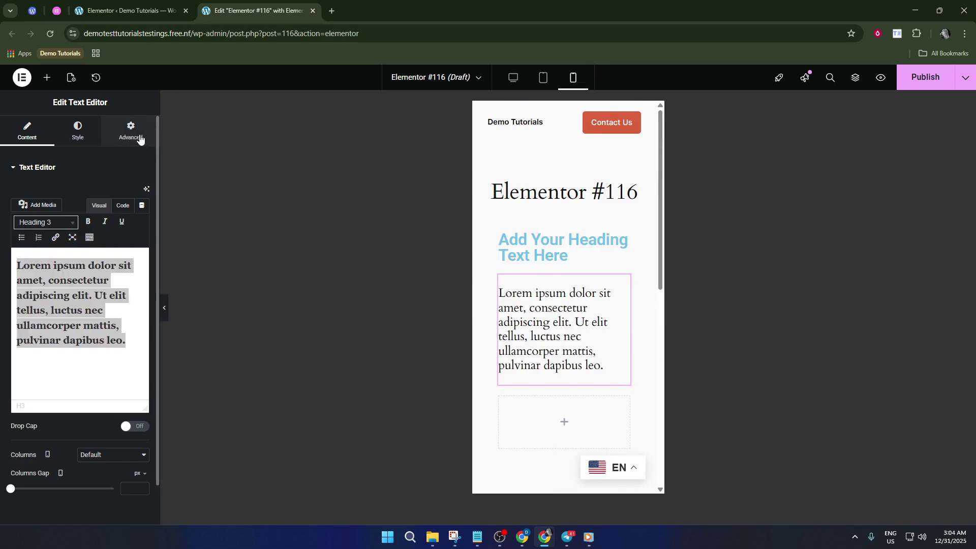
pyautogui.scroll(-3, 66, 297)
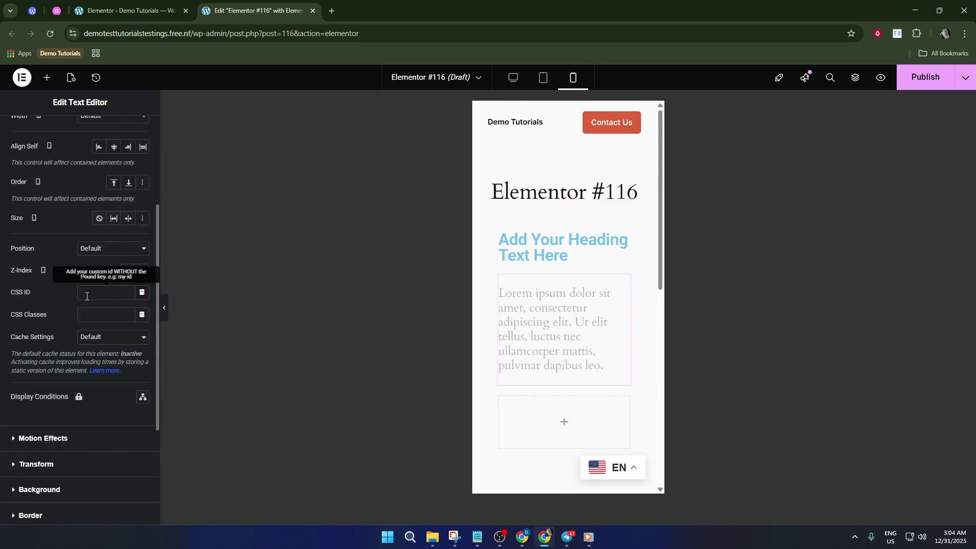
pyautogui.scroll(-3, 31, 356)
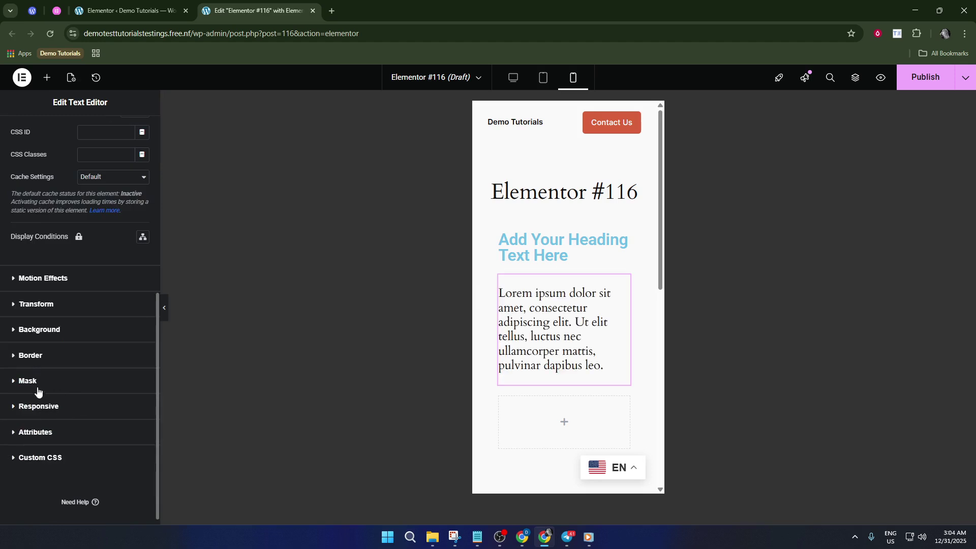
pyautogui.click(16, 407)
pyautogui.scroll(-1, 61, 399)
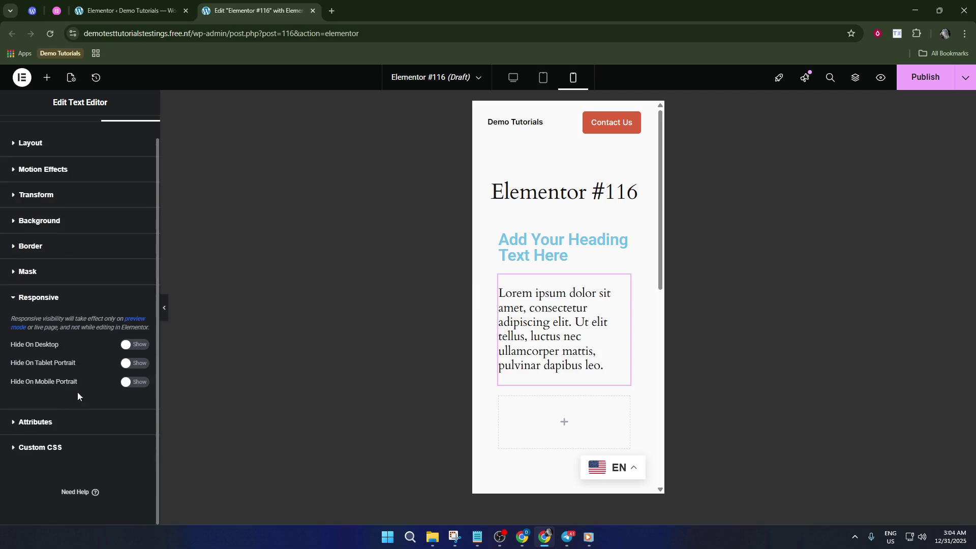
# Try out hiding the text widget on desktop, tablet portrait and mobile portrait, setting each option back to Show
pyautogui.click(134, 348)
pyautogui.click(135, 348)
pyautogui.click(135, 367)
pyautogui.click(135, 369)
pyautogui.click(133, 382)
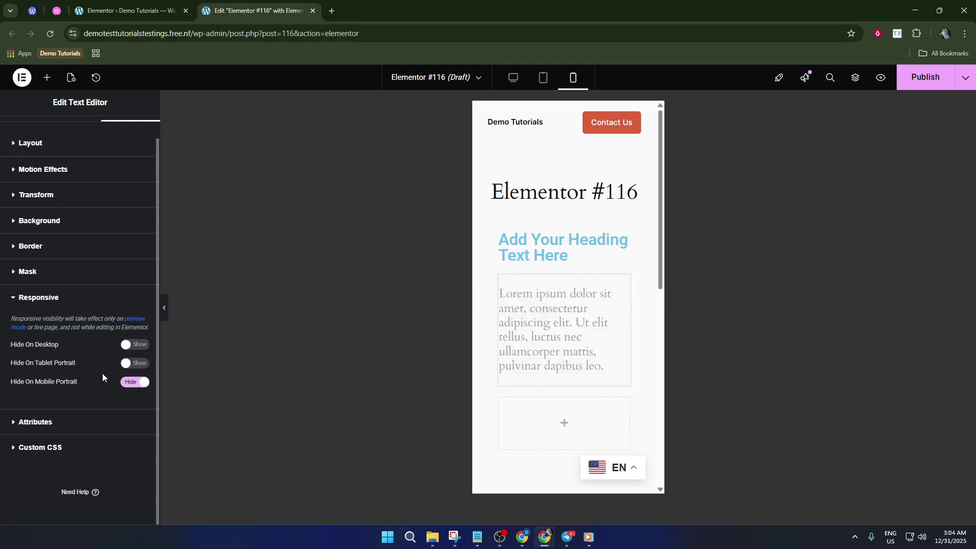
pyautogui.click(133, 383)
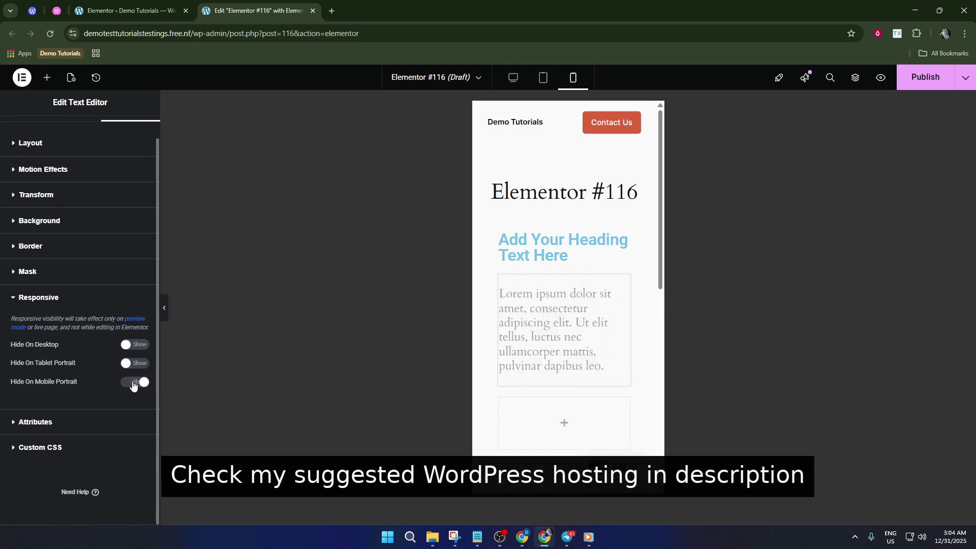
pyautogui.click(133, 384)
pyautogui.click(133, 384)
pyautogui.click(133, 384)
pyautogui.click(134, 383)
pyautogui.click(133, 384)
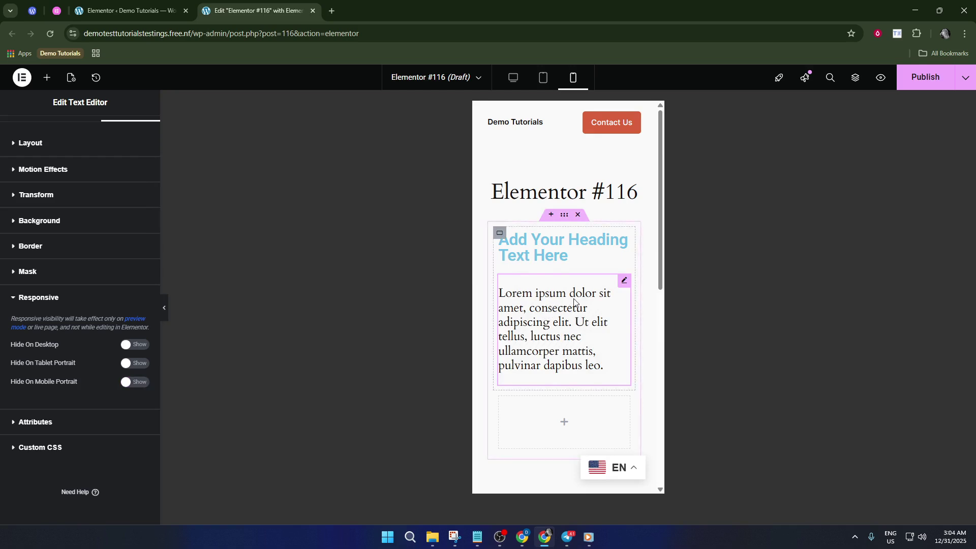
pyautogui.scroll(-7, 562, 312)
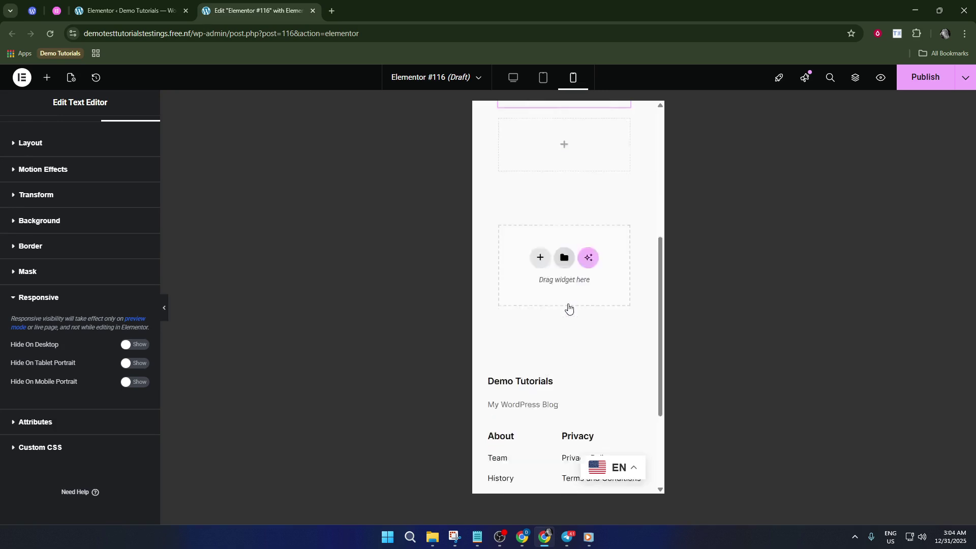
pyautogui.scroll(5, 569, 307)
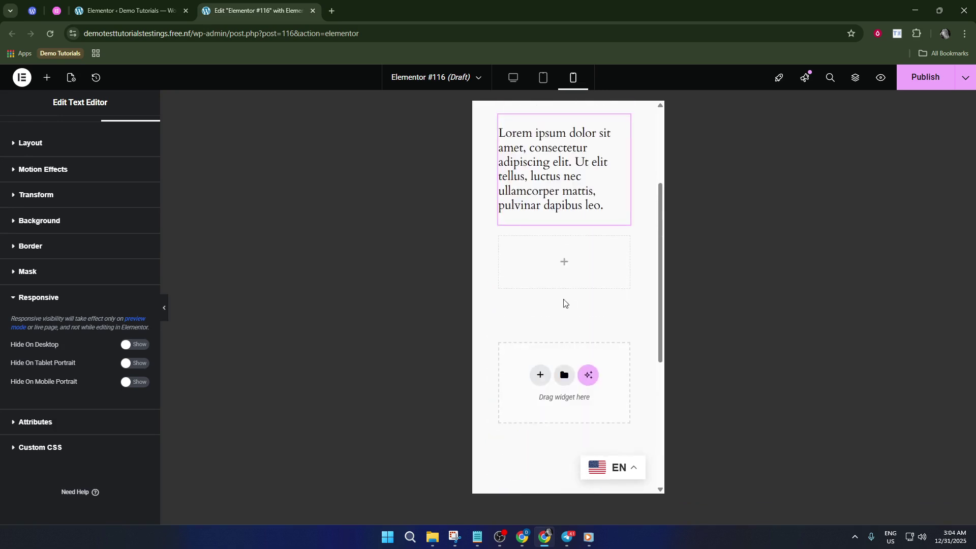
# Review the mobile page layout from the header through the heading, lorem ipsum text and empty containers down to the footer
pyautogui.scroll(4, 568, 295)
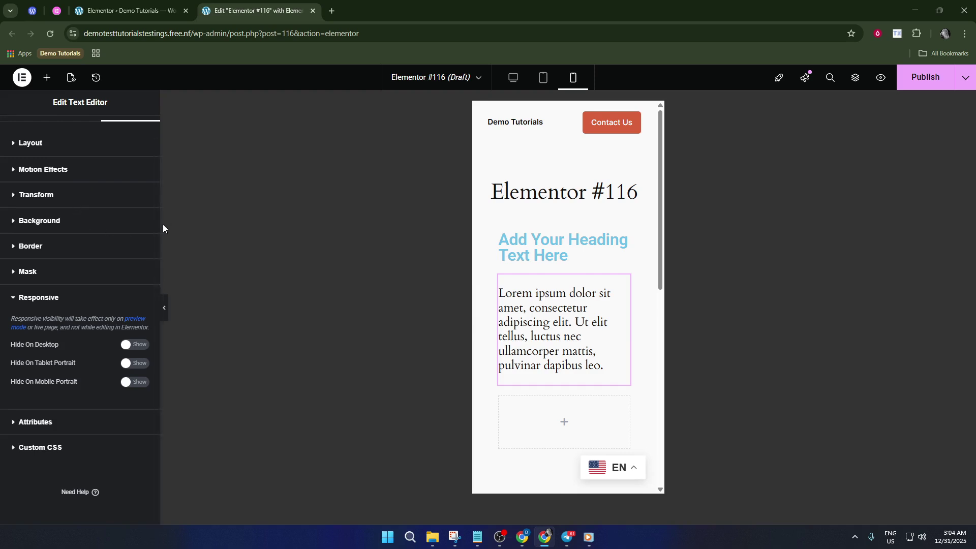
pyautogui.scroll(1, 113, 253)
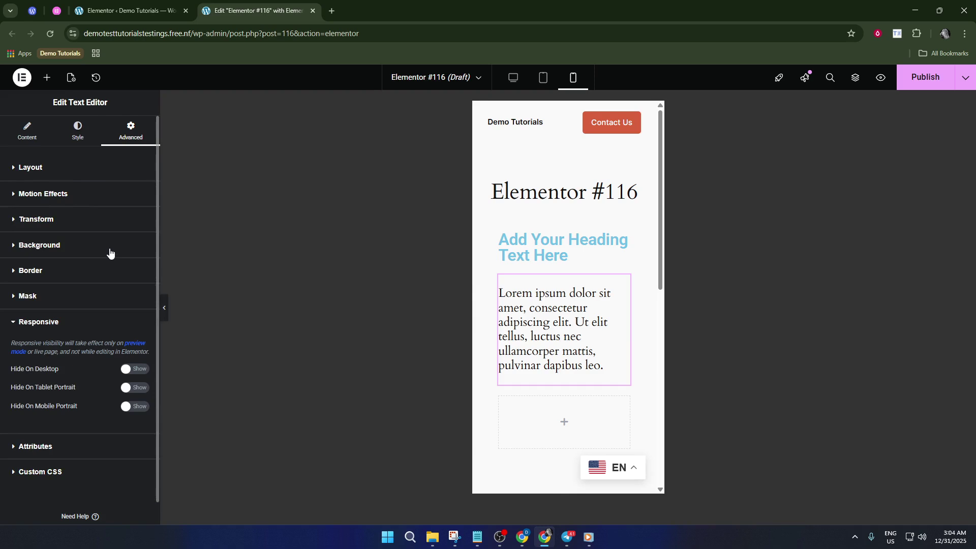
pyautogui.scroll(-4, 565, 232)
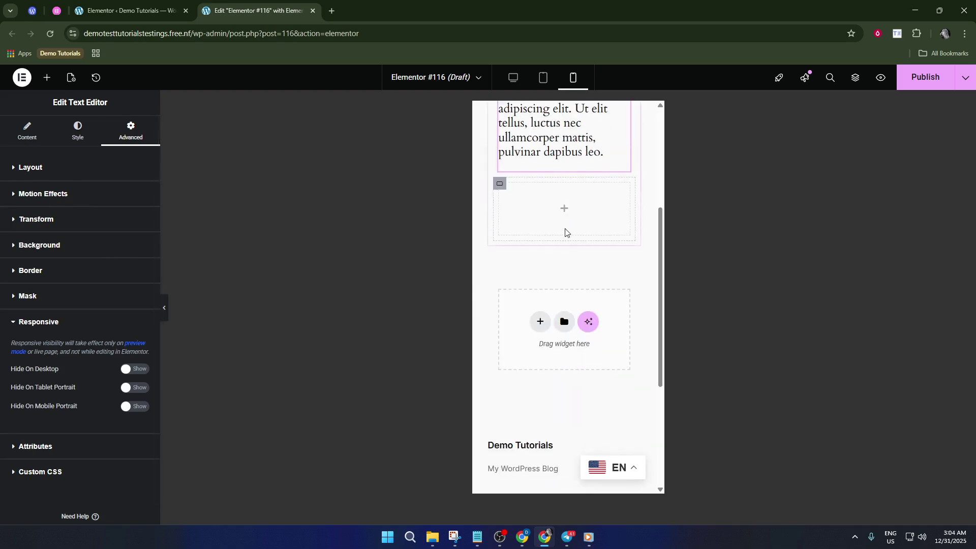
pyautogui.scroll(-4, 565, 232)
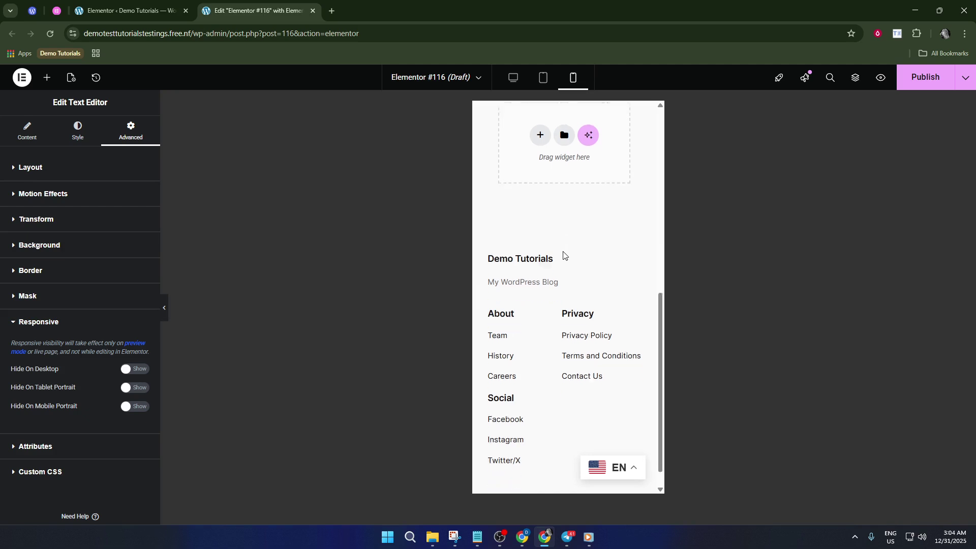
pyautogui.scroll(-1, 564, 255)
pyautogui.scroll(5, 563, 255)
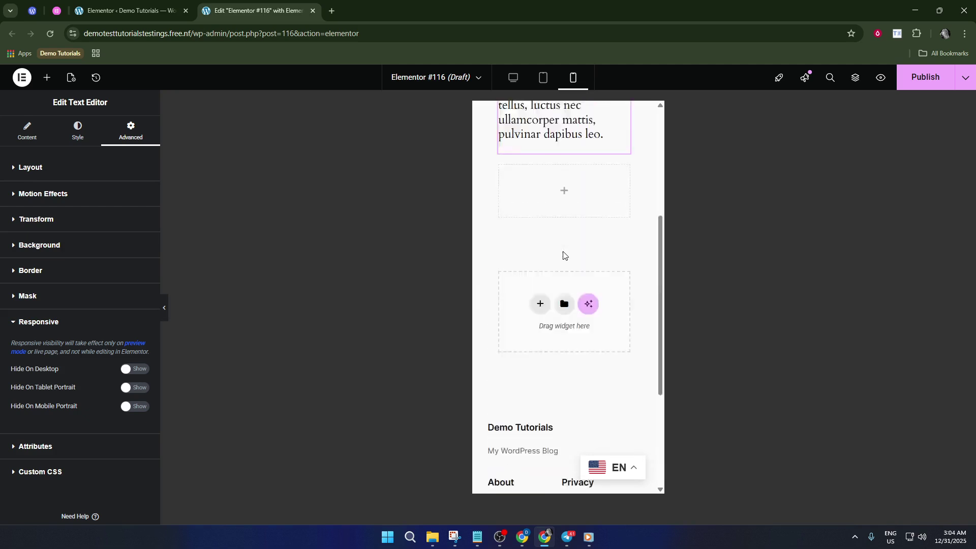
pyautogui.scroll(3, 563, 255)
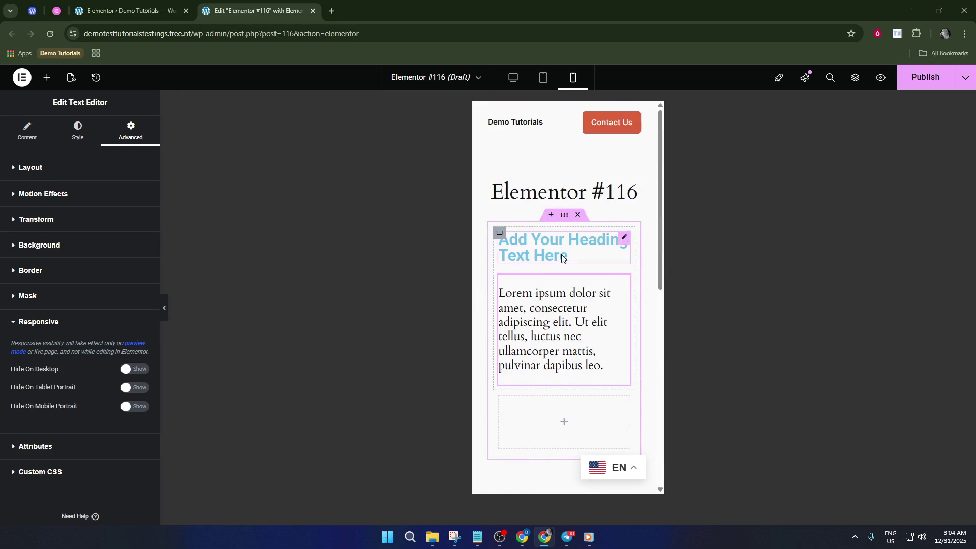
pyautogui.scroll(-3, 563, 451)
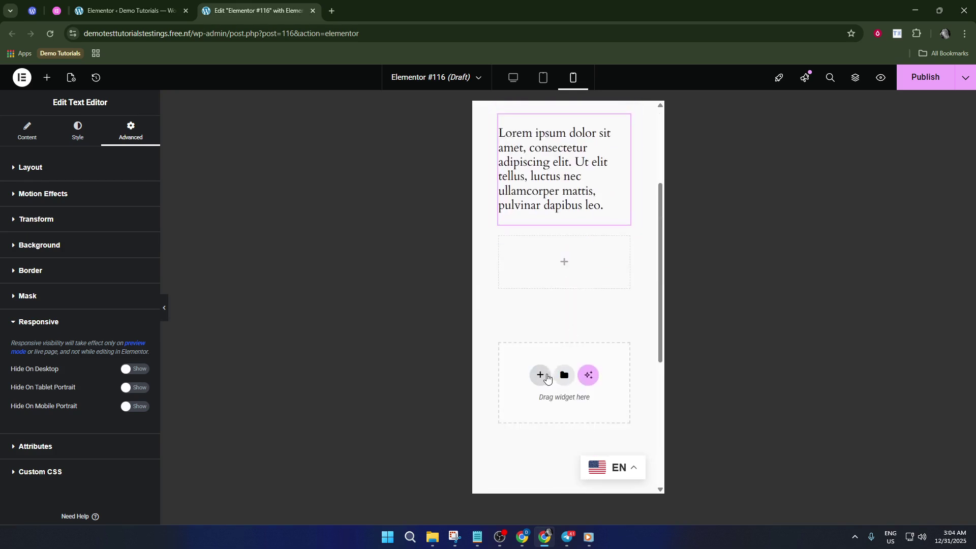